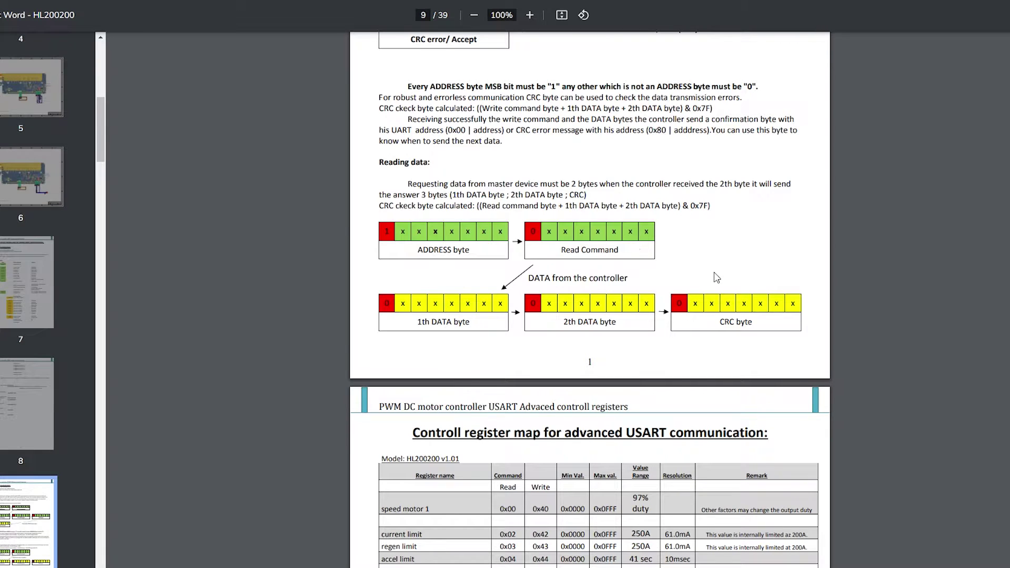
scroll(569, 183, "down", 4)
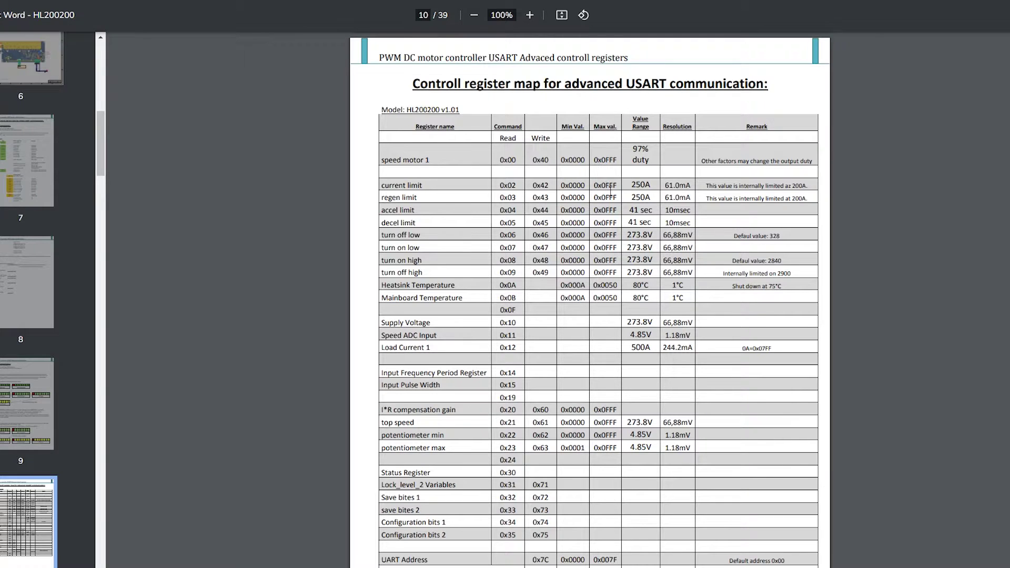
scroll(585, 353, "down", 3)
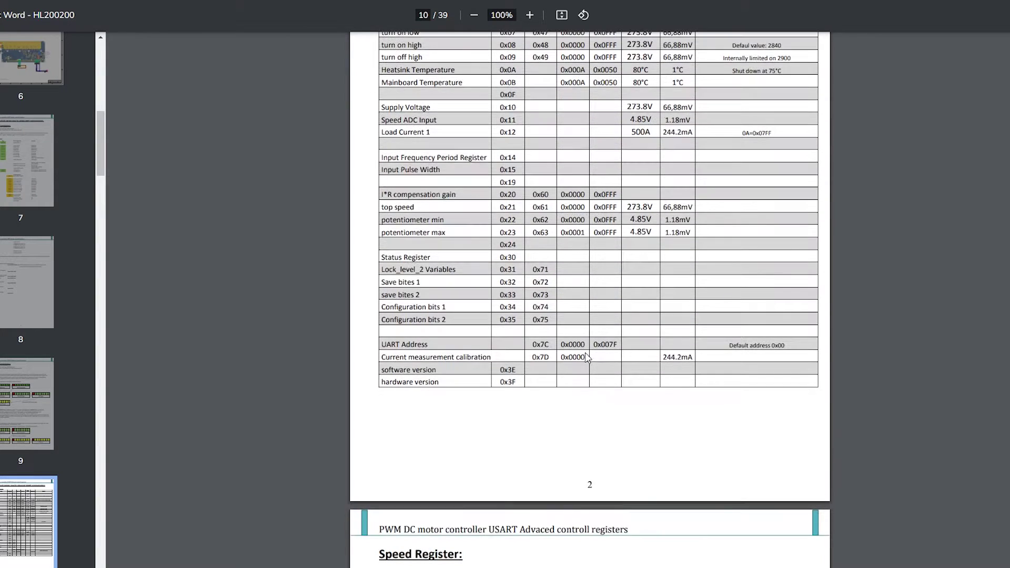
scroll(586, 353, "down", 3)
scroll(585, 357, "down", 5)
scroll(584, 357, "down", 15)
scroll(585, 357, "down", 10)
scroll(587, 358, "down", 2)
scroll(586, 357, "down", 5)
scroll(587, 358, "down", 6)
scroll(587, 358, "down", 5)
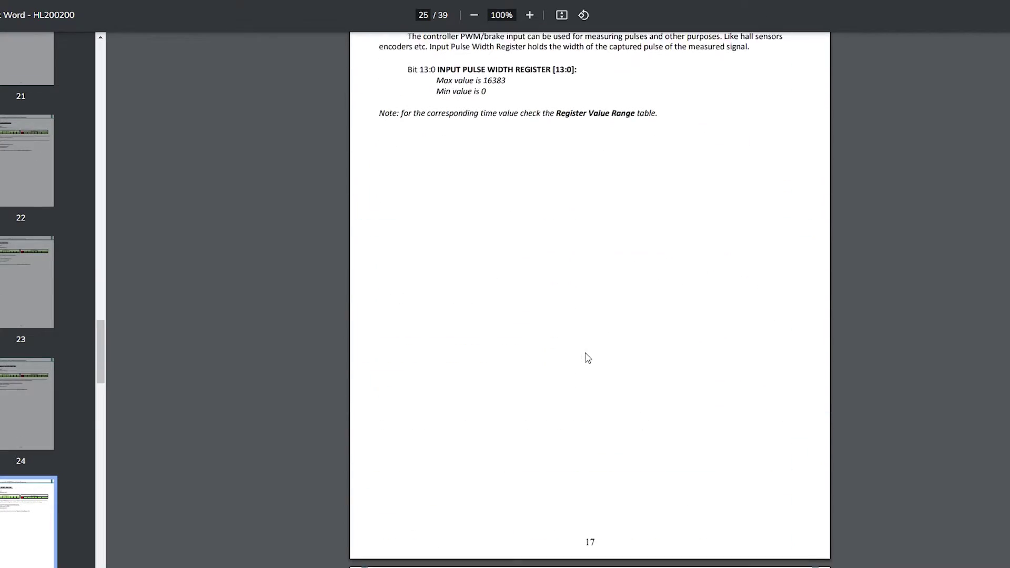
scroll(586, 357, "down", 5)
scroll(587, 358, "down", 5)
scroll(586, 358, "down", 3)
scroll(587, 358, "down", 5)
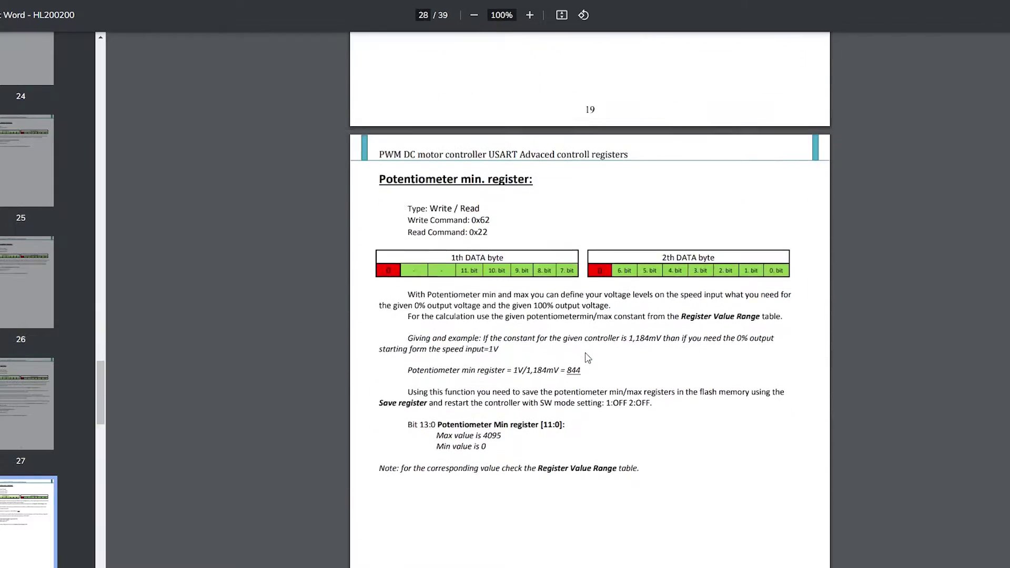
scroll(650, 198, "down", 15)
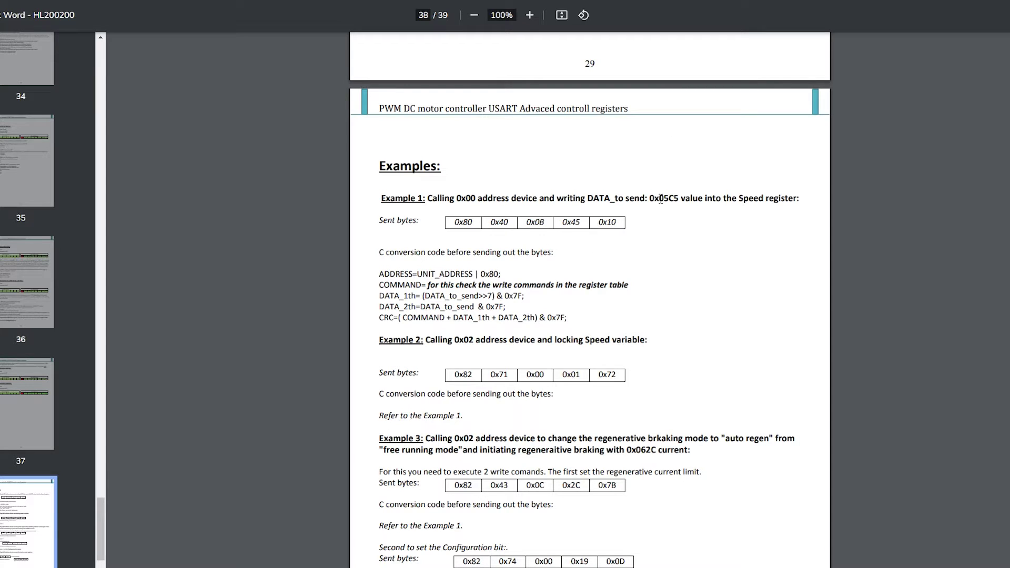
Step: Switch from the datasheet's Examples page to the main.py byte-calculation script in PyCharm
key("alt+Tab")
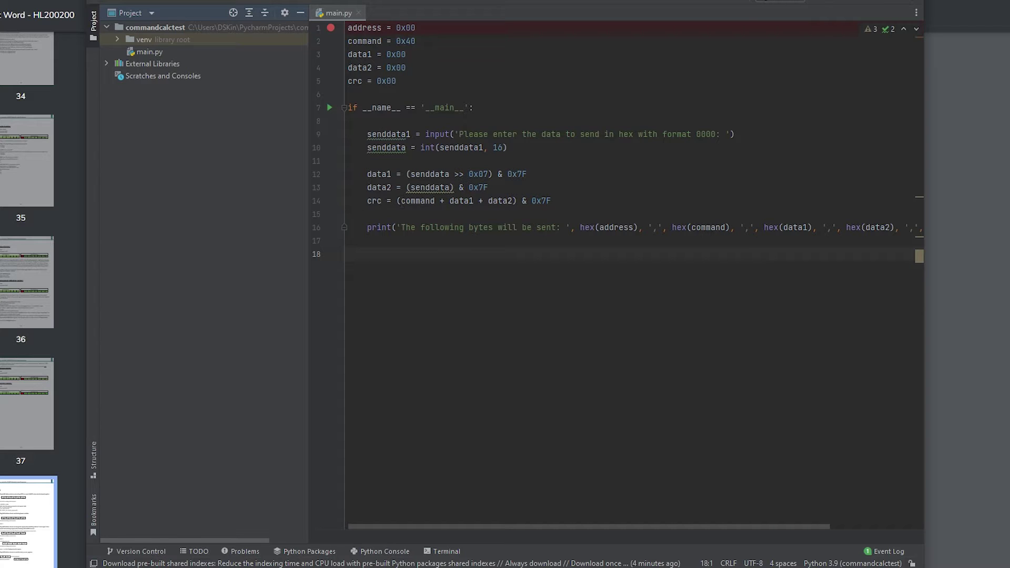
Step: Run main.py with value 05C5 to get bytes 0x40, 0xb, 0x45, 0x10, then return to the PDF
key("shift+F10")
type("05C5")
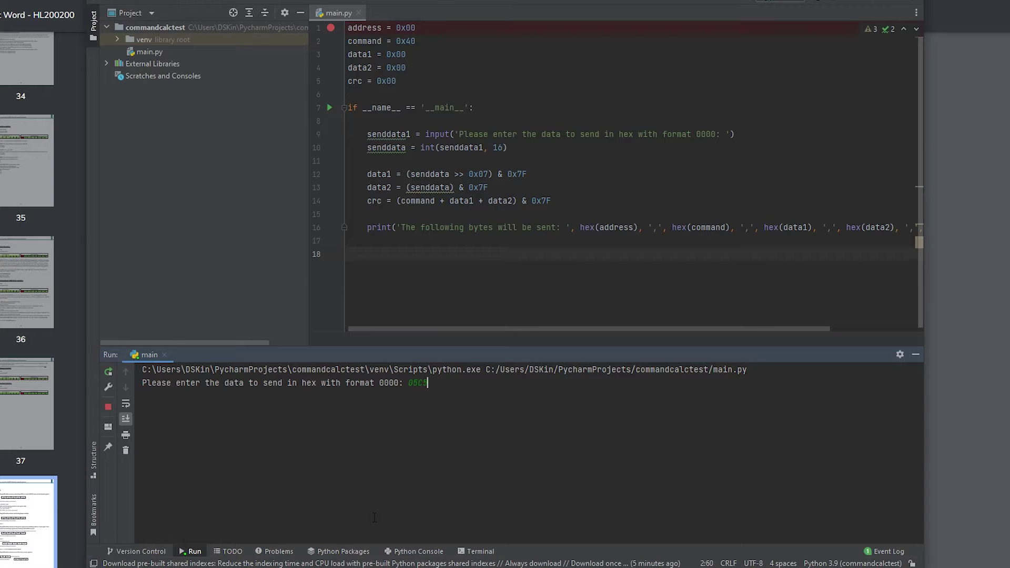
key("Return")
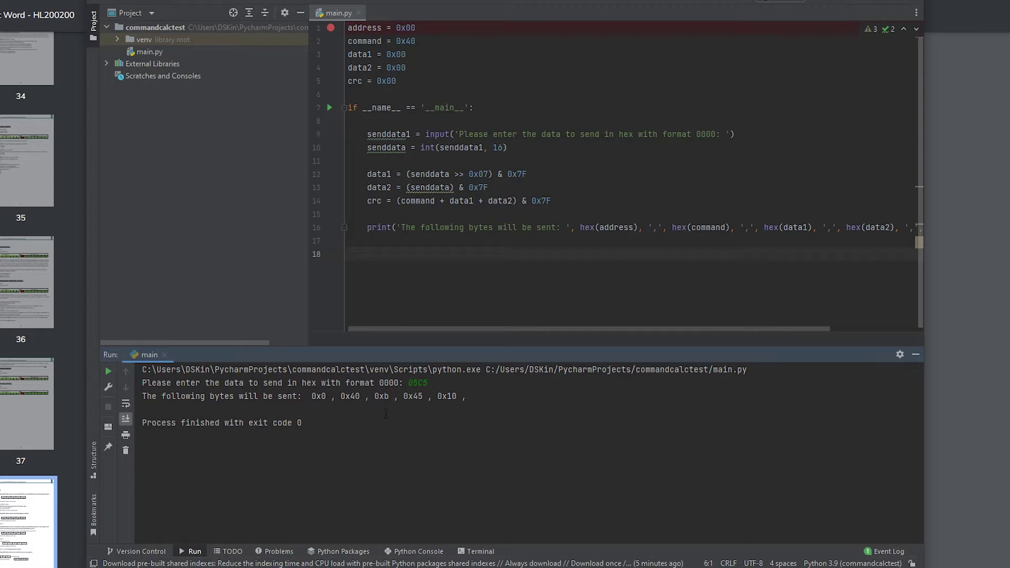
key("alt+Tab")
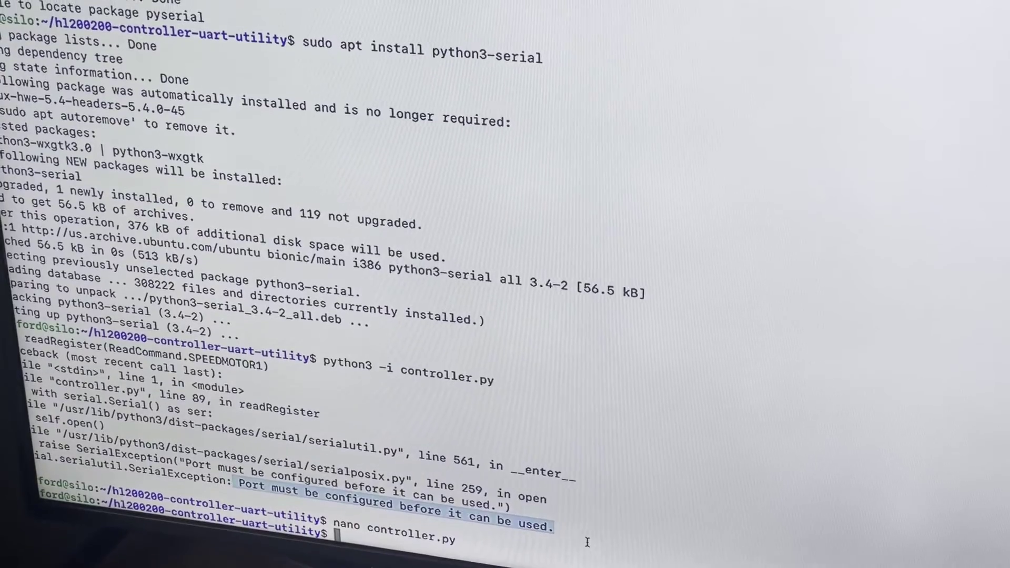
Step: Open controller.py in nano and inspect readRegister's serial.Serial() connection setup
key("Up")
key("Return")
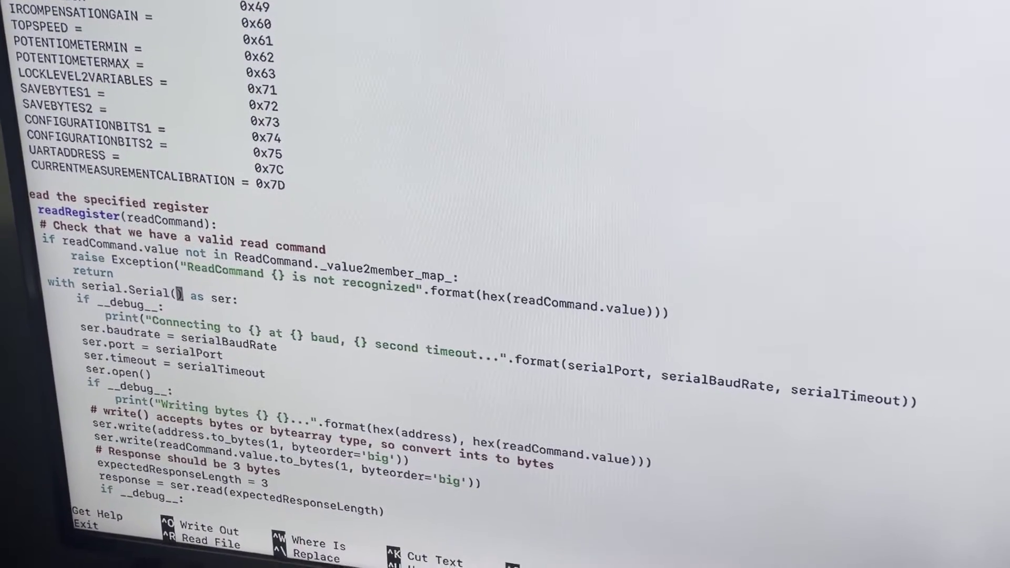
key("Left")
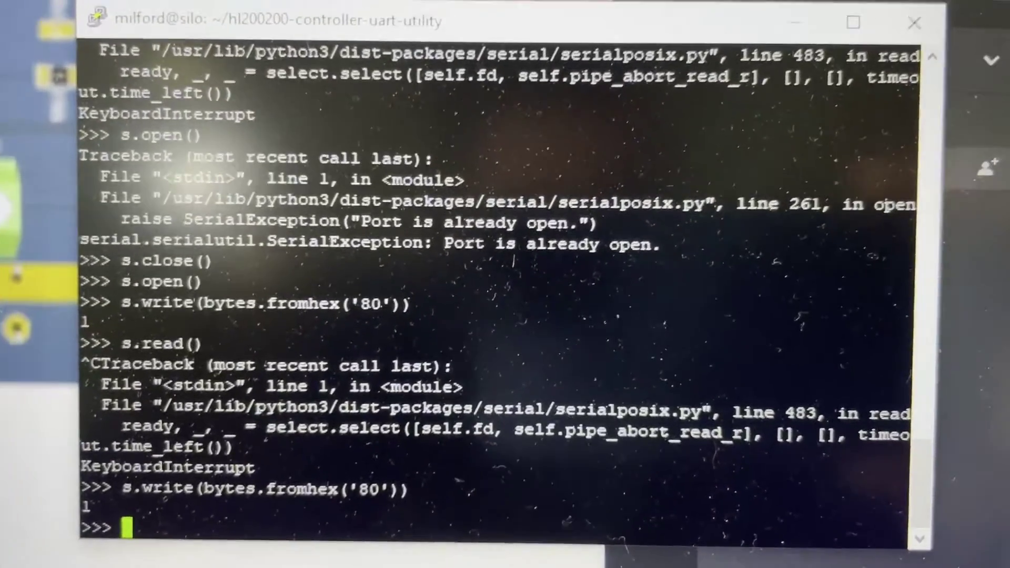
Step: Resend byte 0x80 with s.write and read back a single 0x00 byte
key("Up")
key("Up")
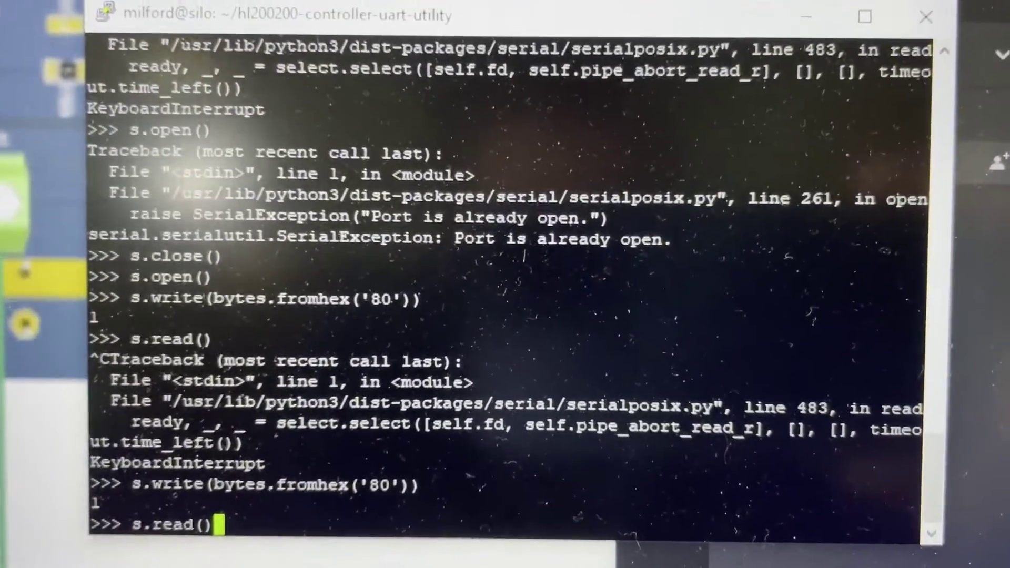
key("Return")
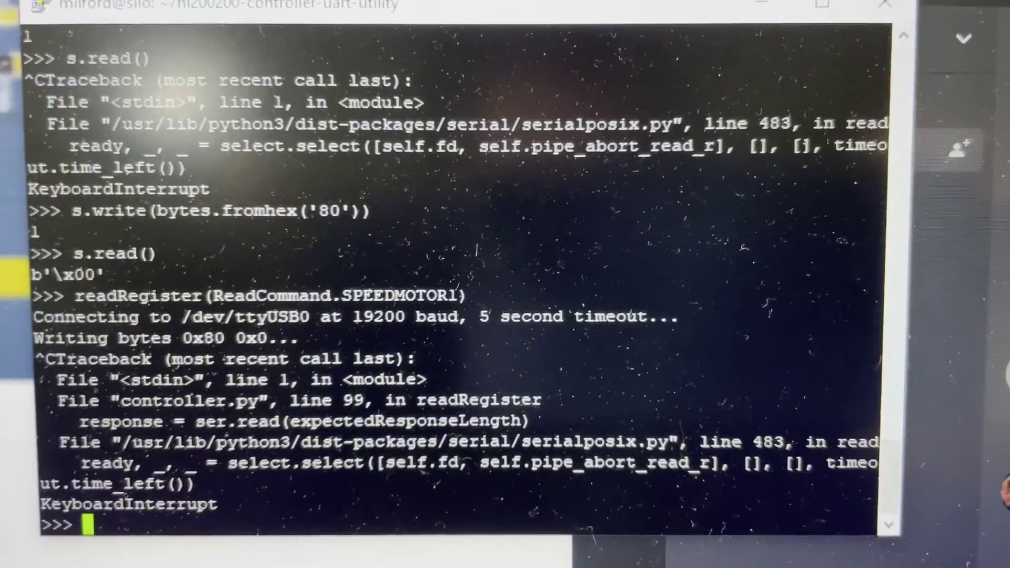
key("Up")
key("Up")
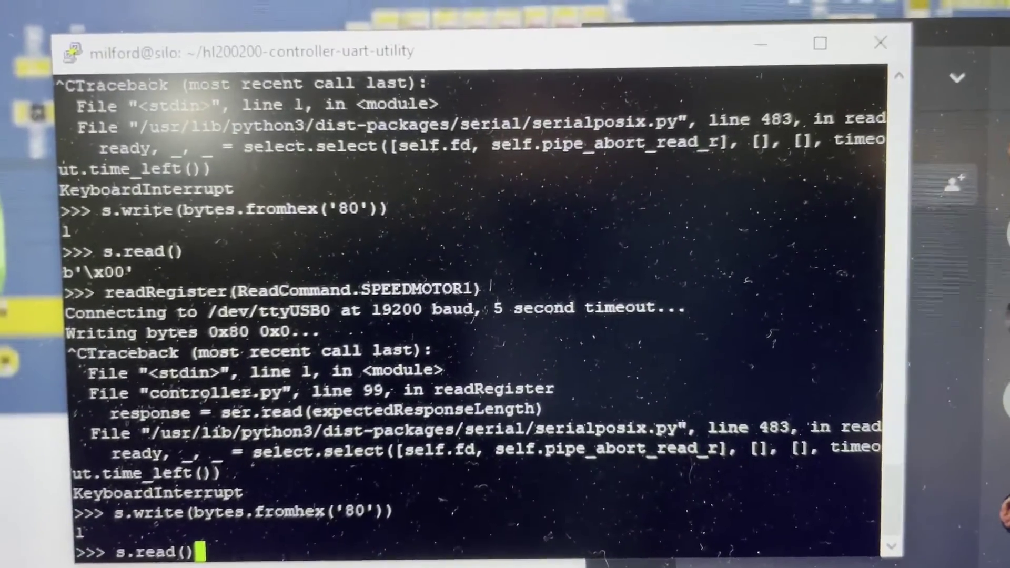
Step: Write 0xC0, read one 0x00 byte, and abort the next hanging read with Ctrl+C
key("Return")
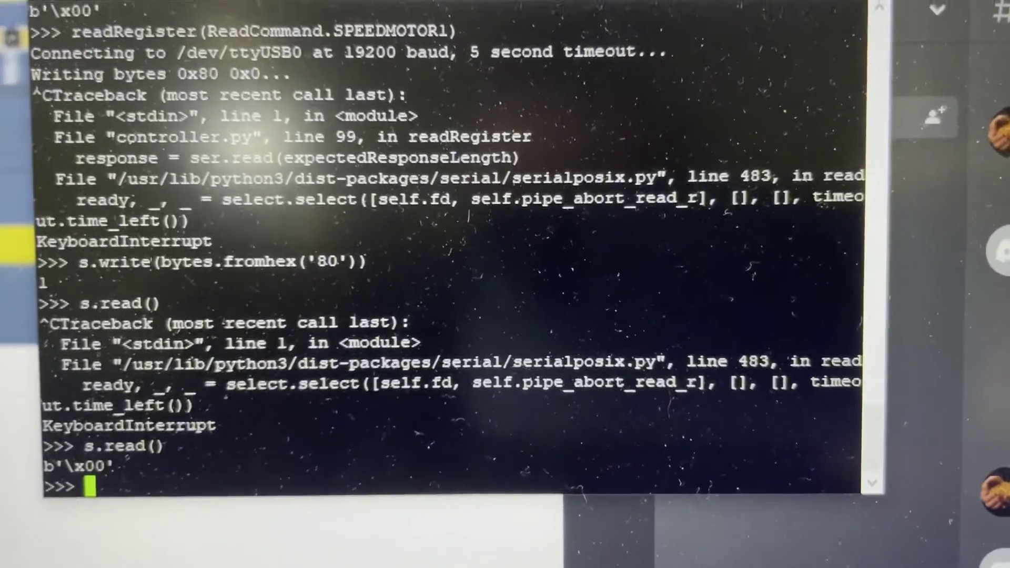
type("0")
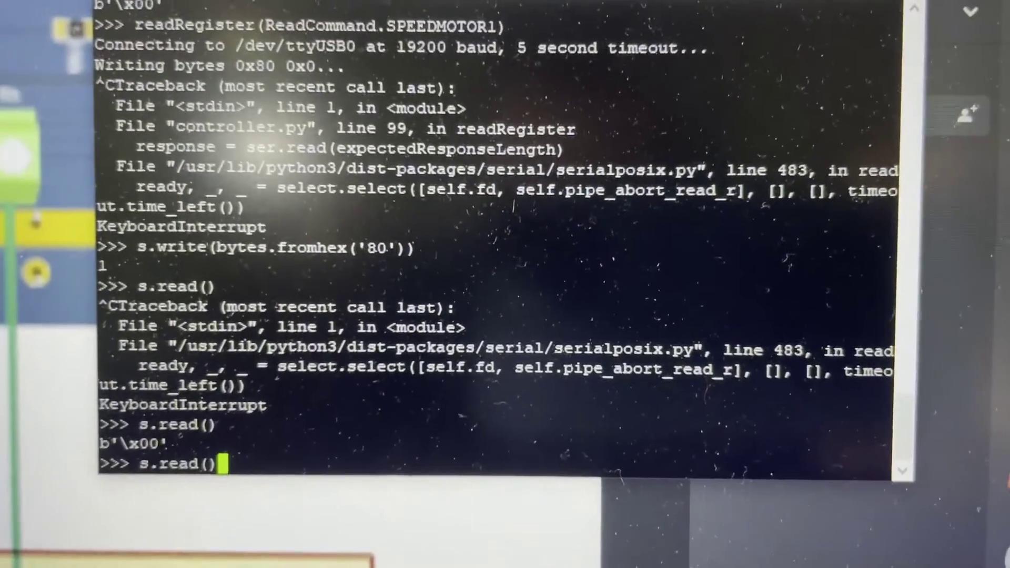
key("Return")
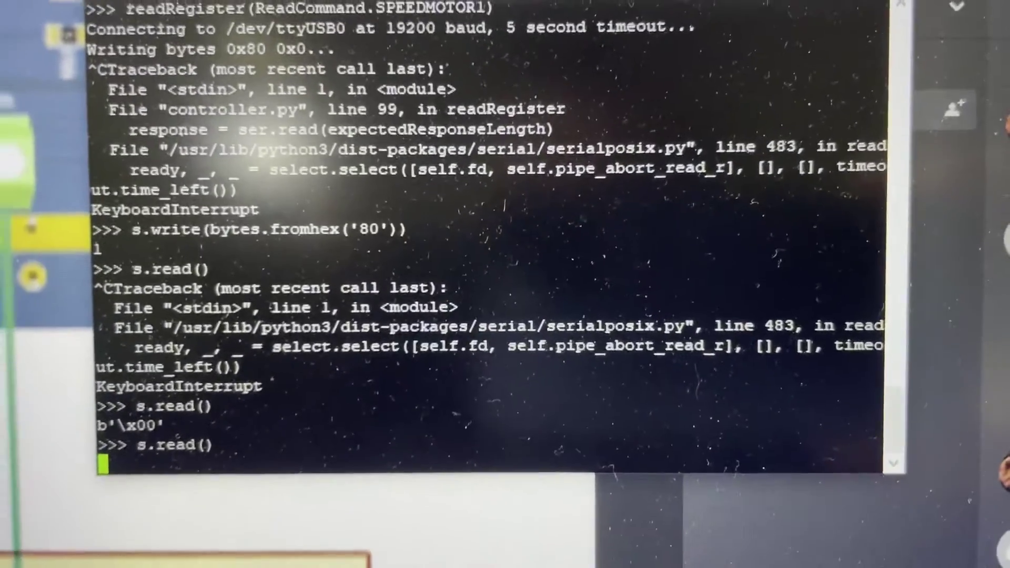
key("ctrl+c")
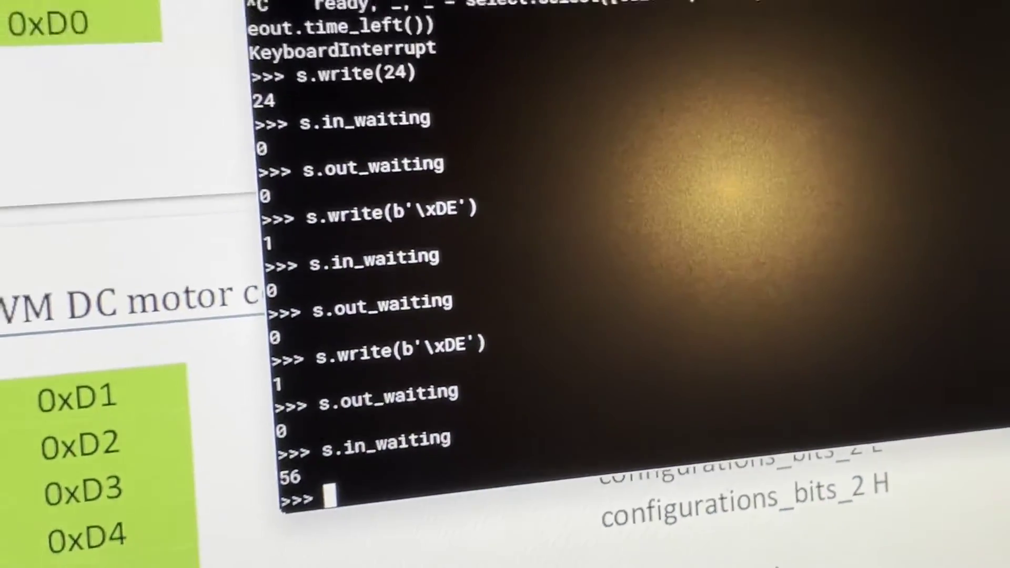
Step: Read the 56 waiting bytes with s.read(56)
key("Up")
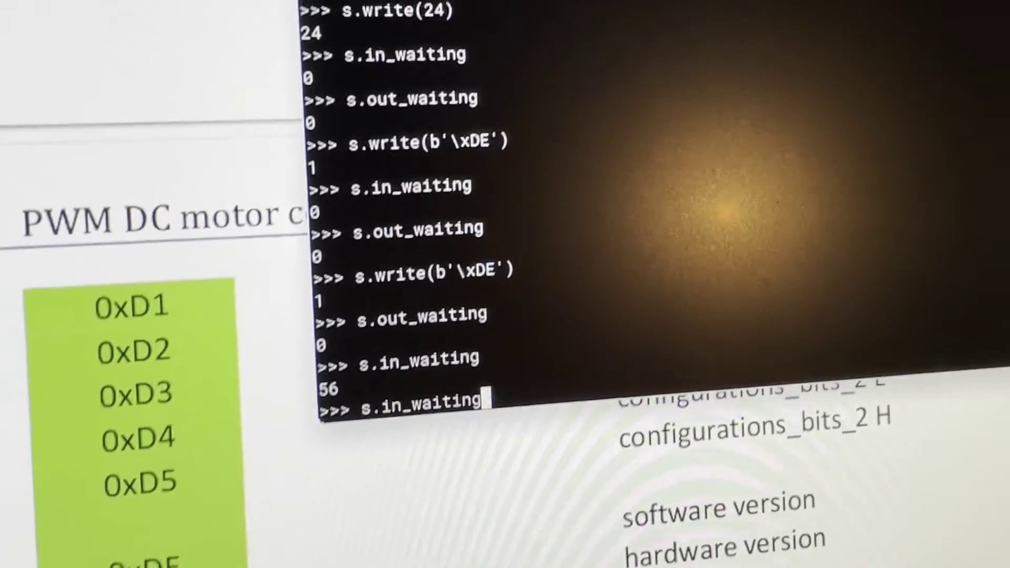
key("Up")
key("Down")
key("Down")
type("s.read(56)")
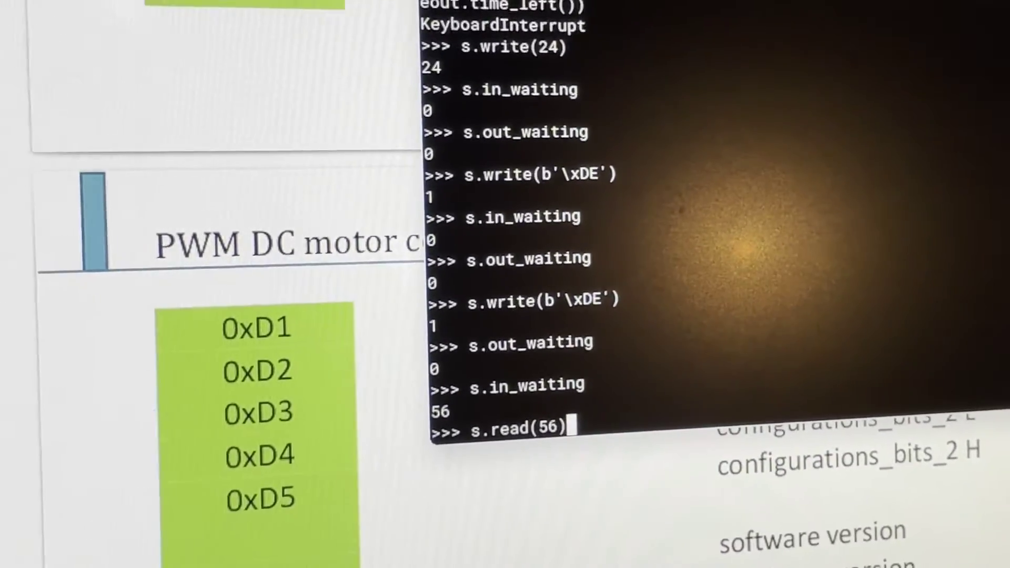
key("Return")
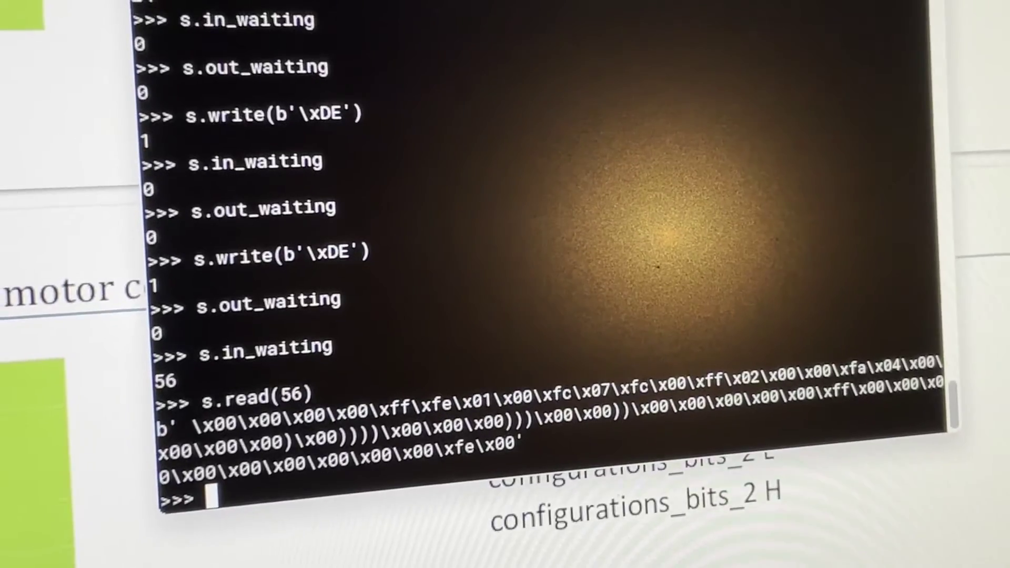
Step: Send byte 0xDE again and check s.in_waiting twice
key("Up")
key("Up")
key("Up")
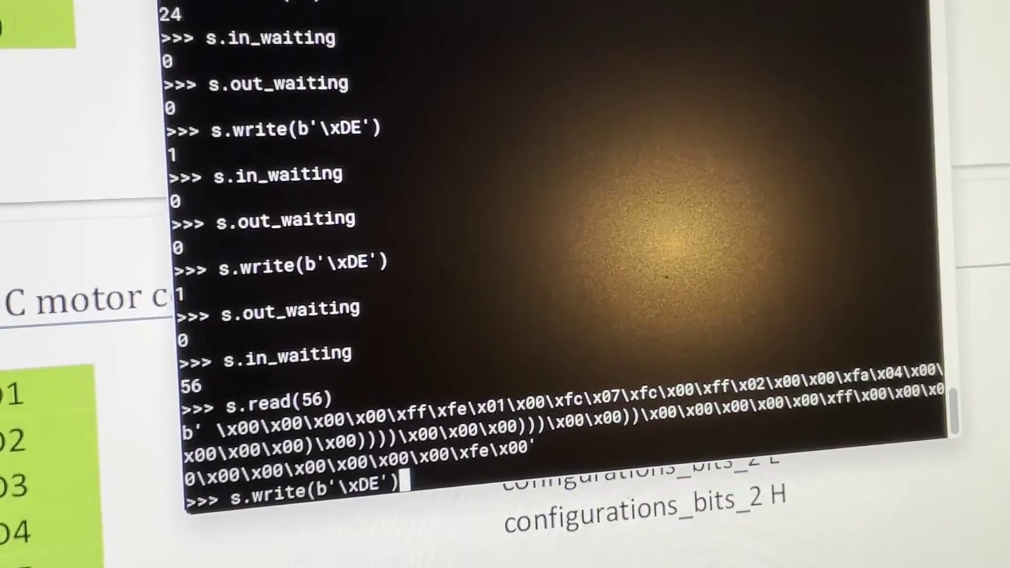
key("Return")
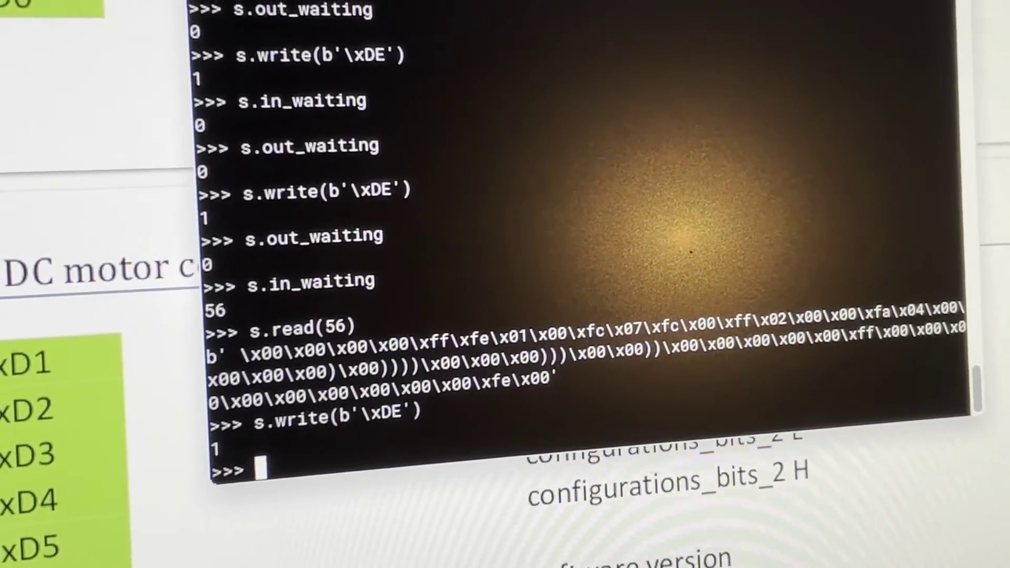
key("Up")
key("Up")
key("Up")
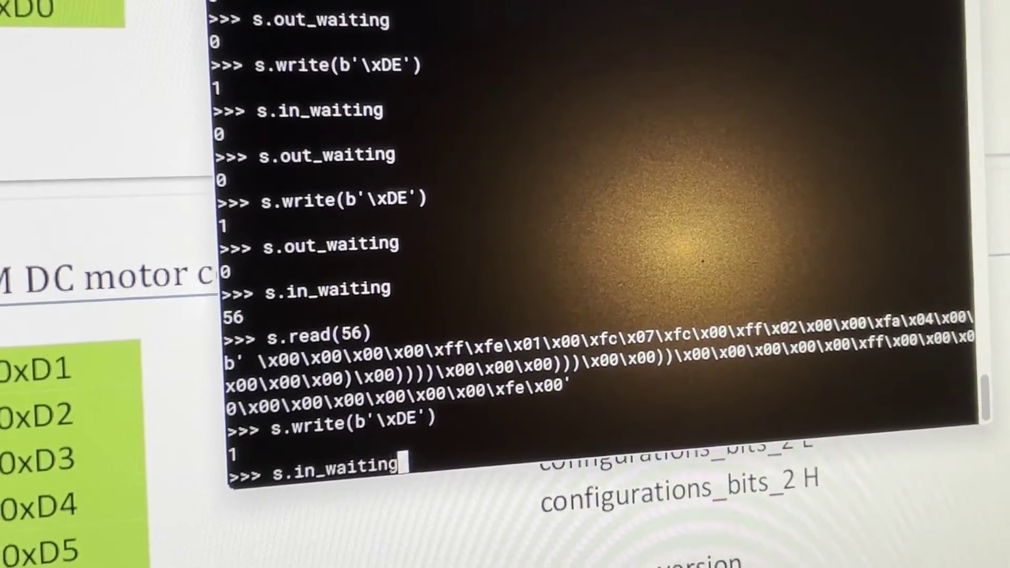
type("s.in_waiting")
key("Return")
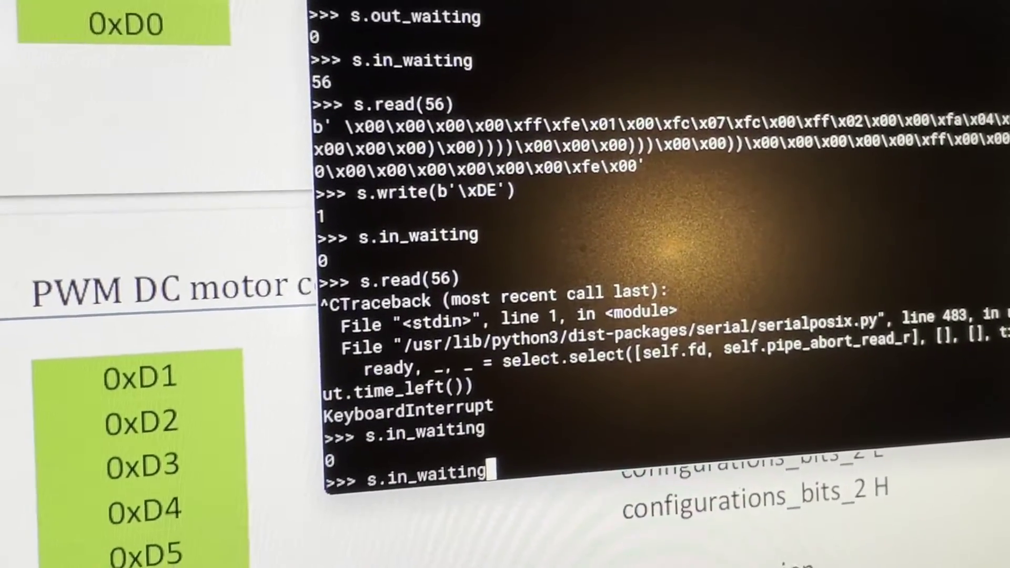
key("Return")
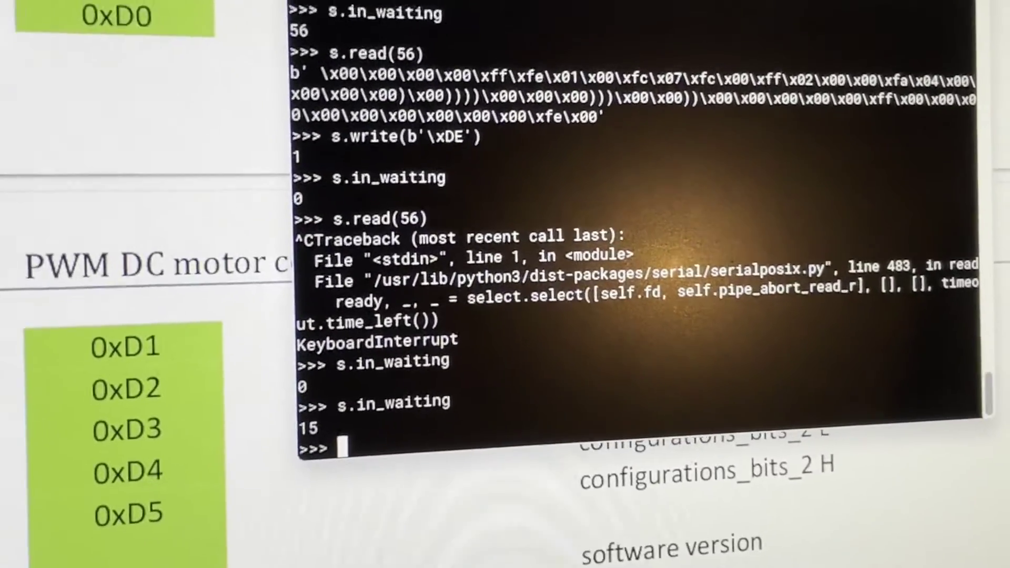
Step: Abort a hanging read with Ctrl+C, recheck waiting bytes, then read the 9 waiting bytes
key("Up")
key("Up")
key("Up")
key("Return")
key("ctrl+c")
type("s.read(15)")
key("ctrl+c")
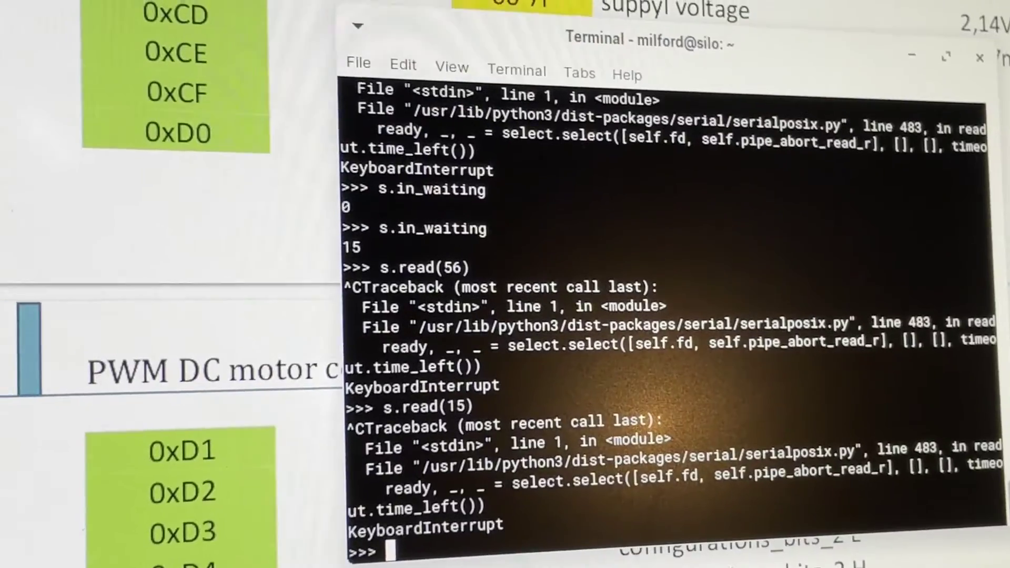
type("s.in_waiting")
key("Return")
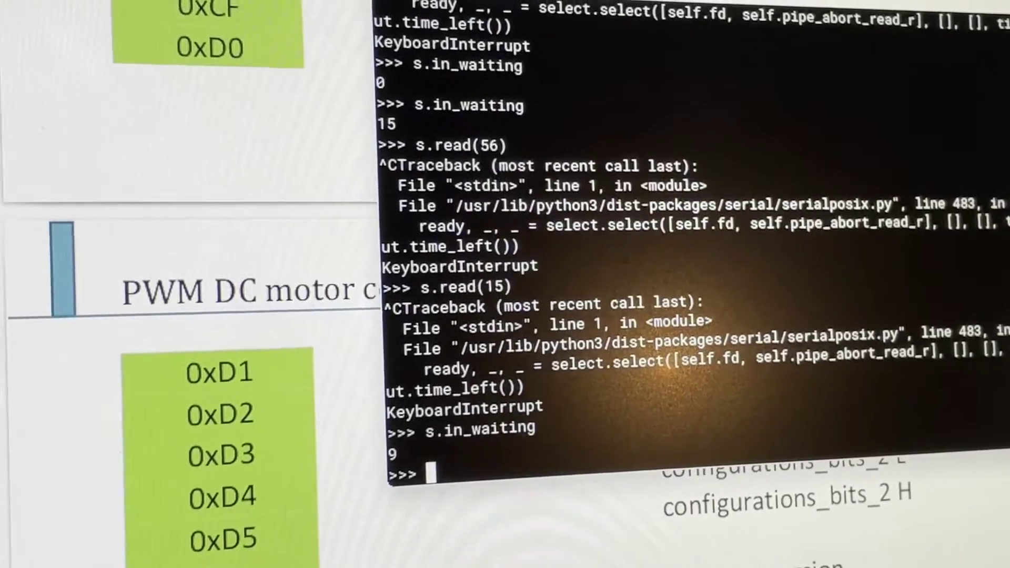
key("Up")
key("BackSpace")
key("BackSpace")
key("BackSpace")
type("s.read(9)")
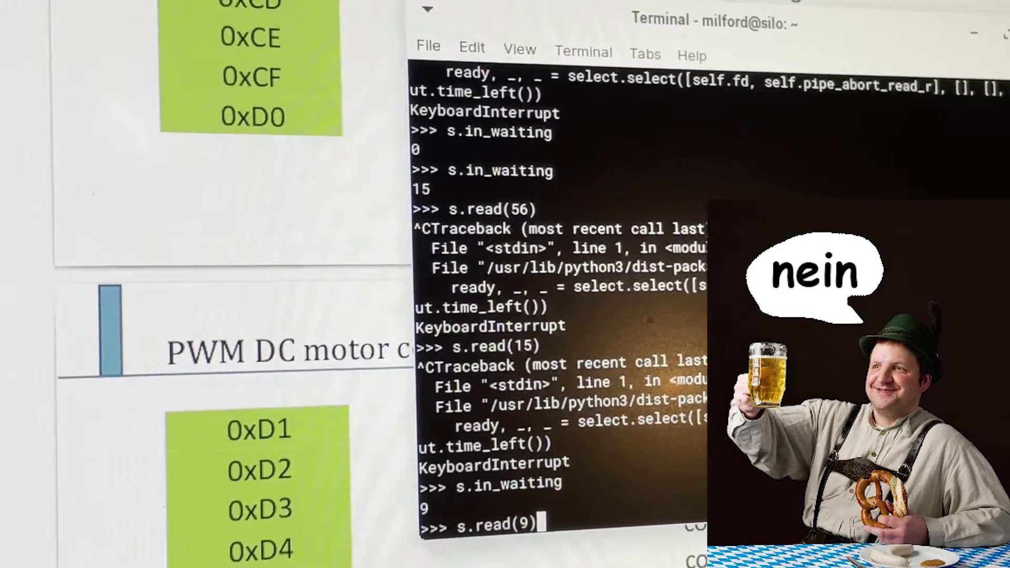
key("Return")
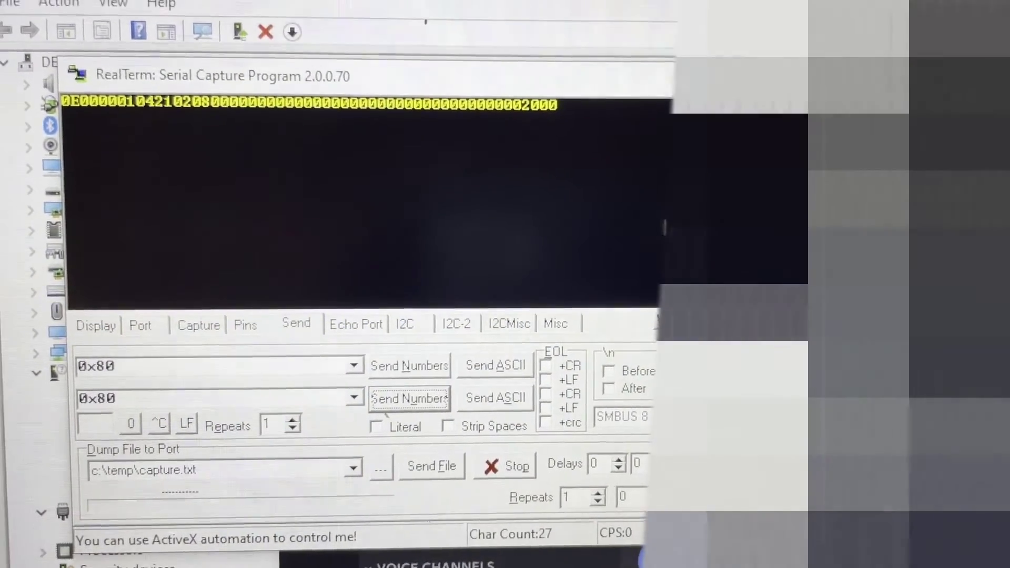
Step: Show RealTerm's port settings: 9600 baud, port 3, 8 data bits, no parity, no flow control
left_click(134, 323)
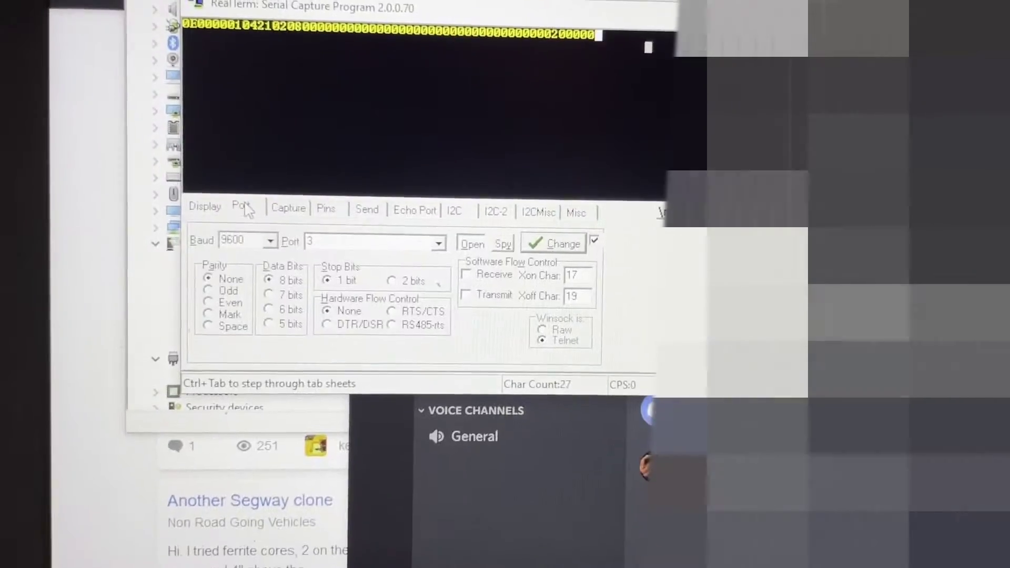